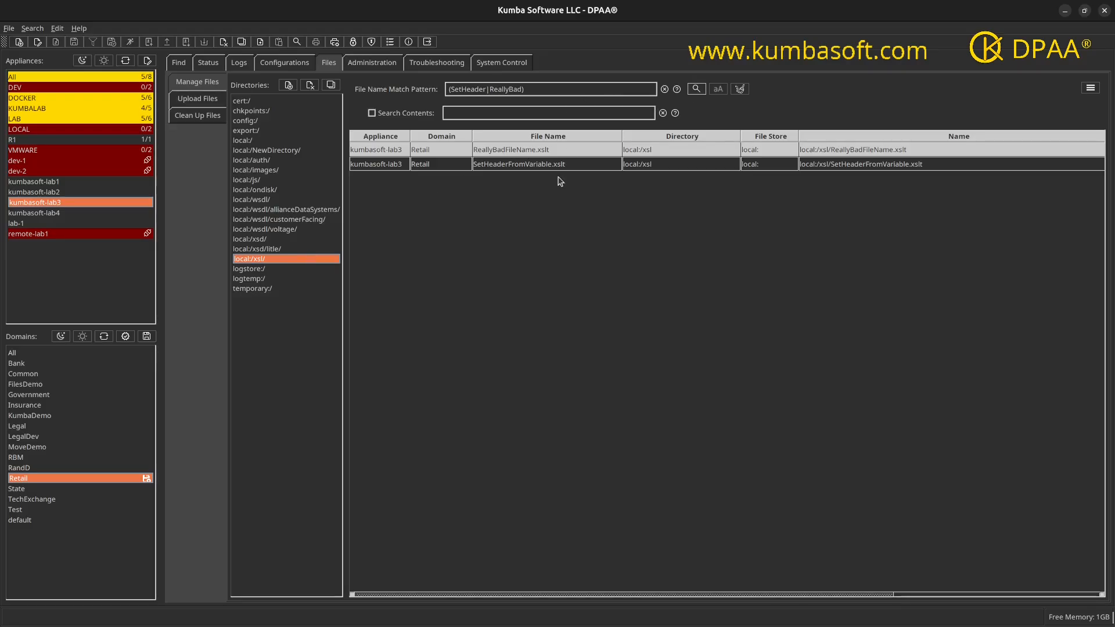
{"action": "left_click_drag", "start_coordinate": [532, 88], "coordinate": [441, 86]}
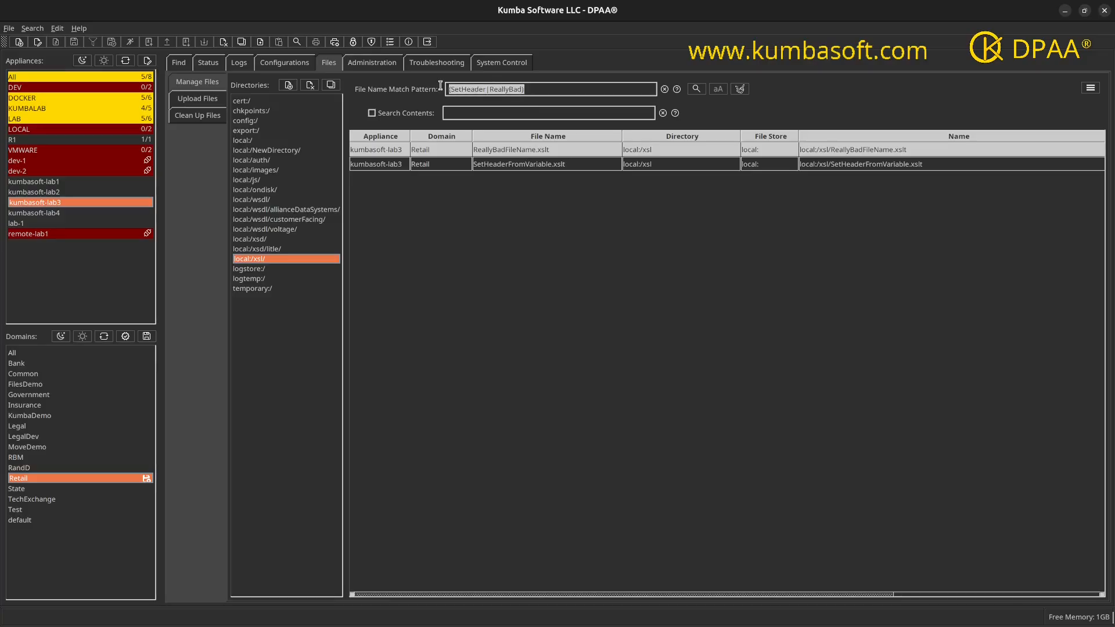
{"action": "left_click", "coordinate": [537, 88]}
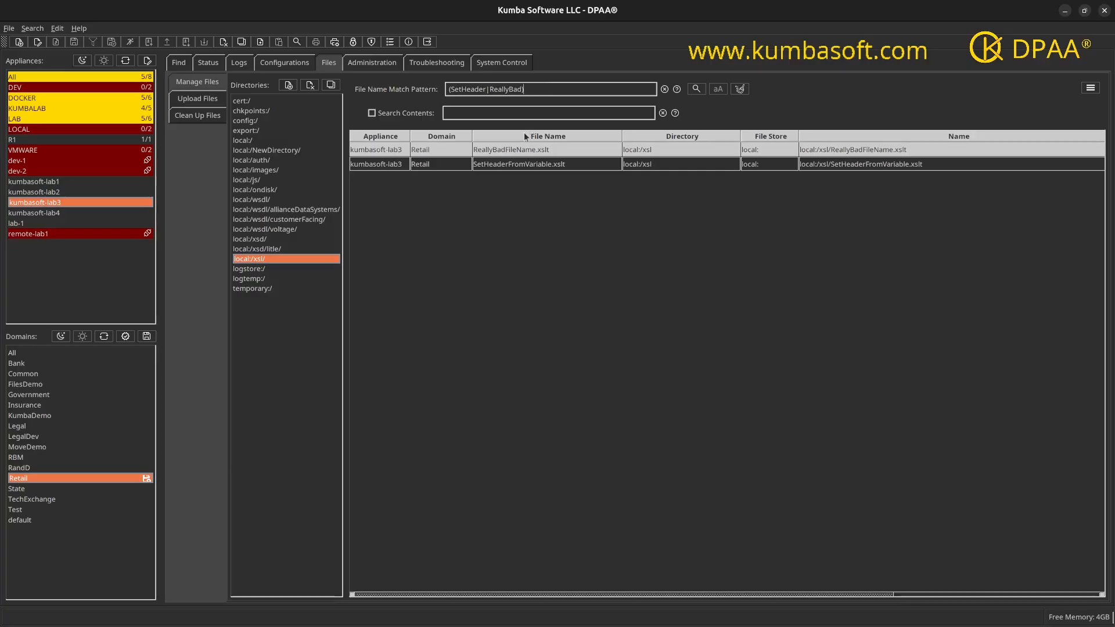
{"action": "left_click", "coordinate": [510, 162]}
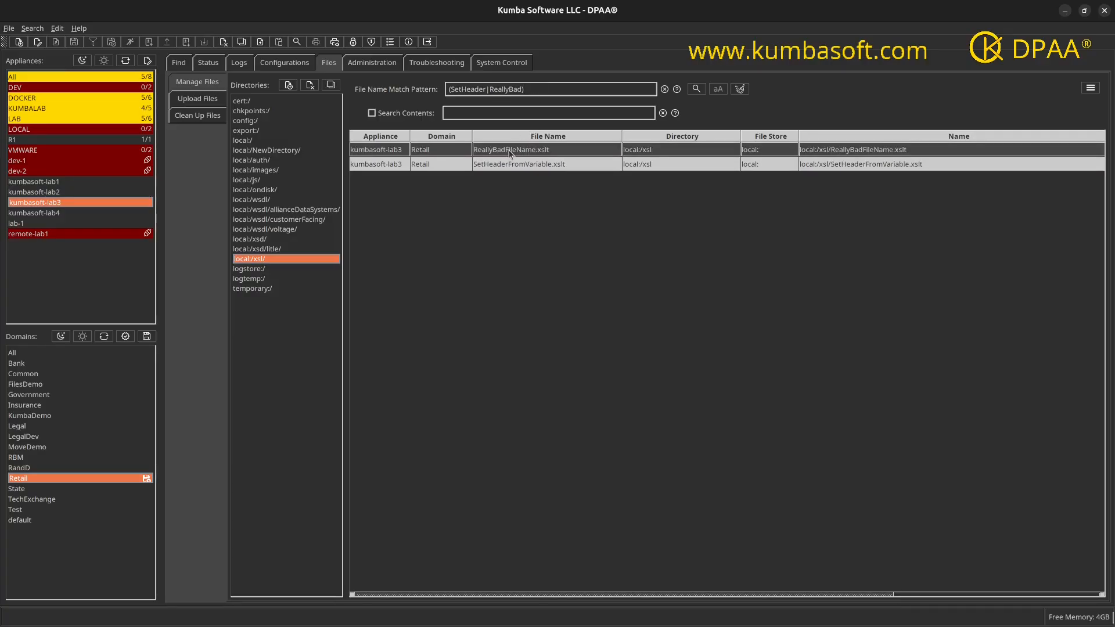
{"action": "key", "text": "Down"}
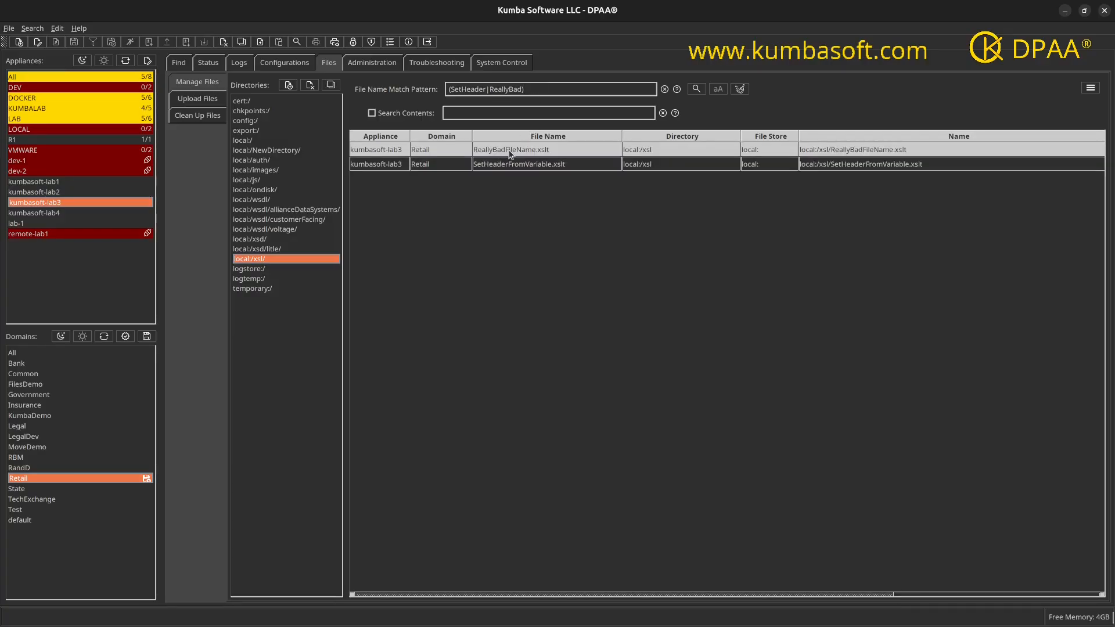
Show which objects reference ReallyBadFileName.xslt, enlarge the reference diagram to examine it, and close it.
{"action": "right_click", "coordinate": [510, 154]}
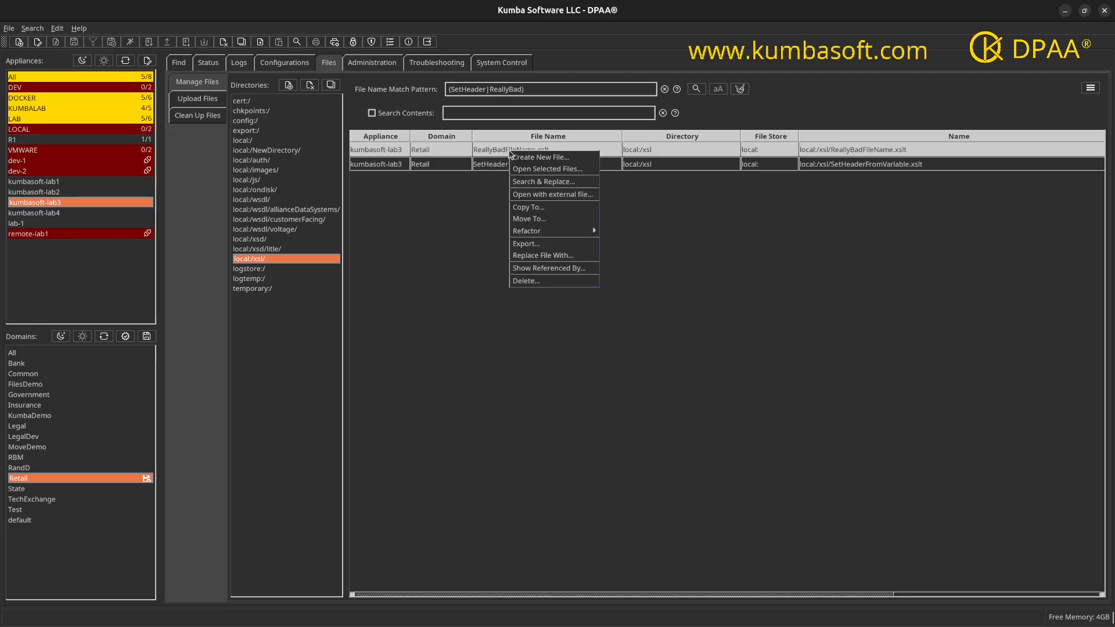
{"action": "left_click", "coordinate": [542, 268]}
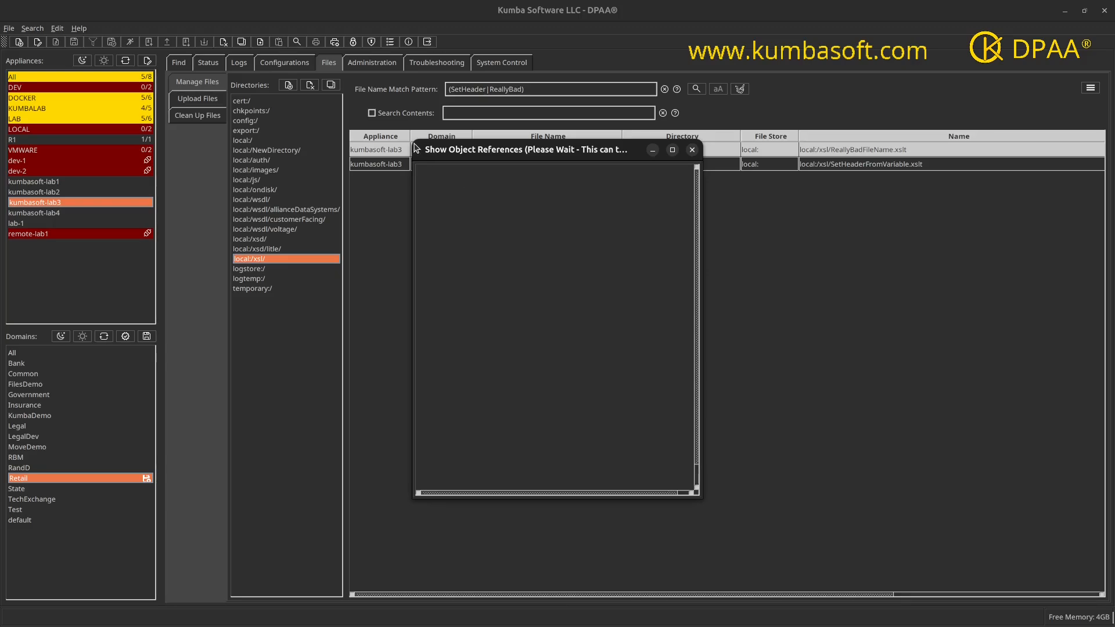
{"action": "left_click_drag", "start_coordinate": [413, 144], "coordinate": [123, 43]}
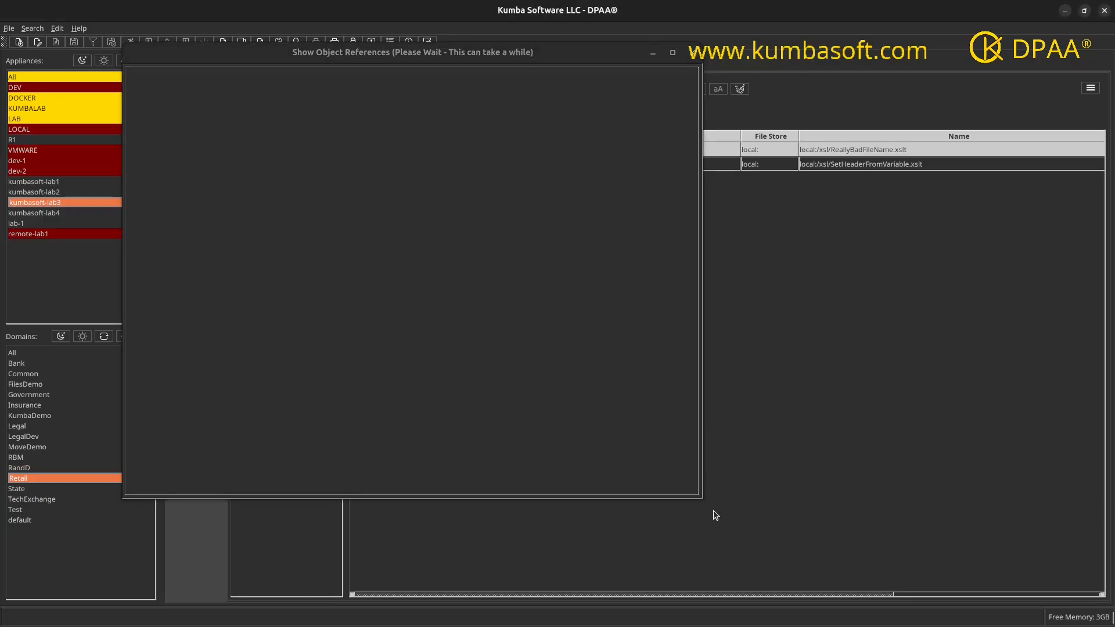
{"action": "left_click_drag", "start_coordinate": [704, 501], "coordinate": [1007, 571]}
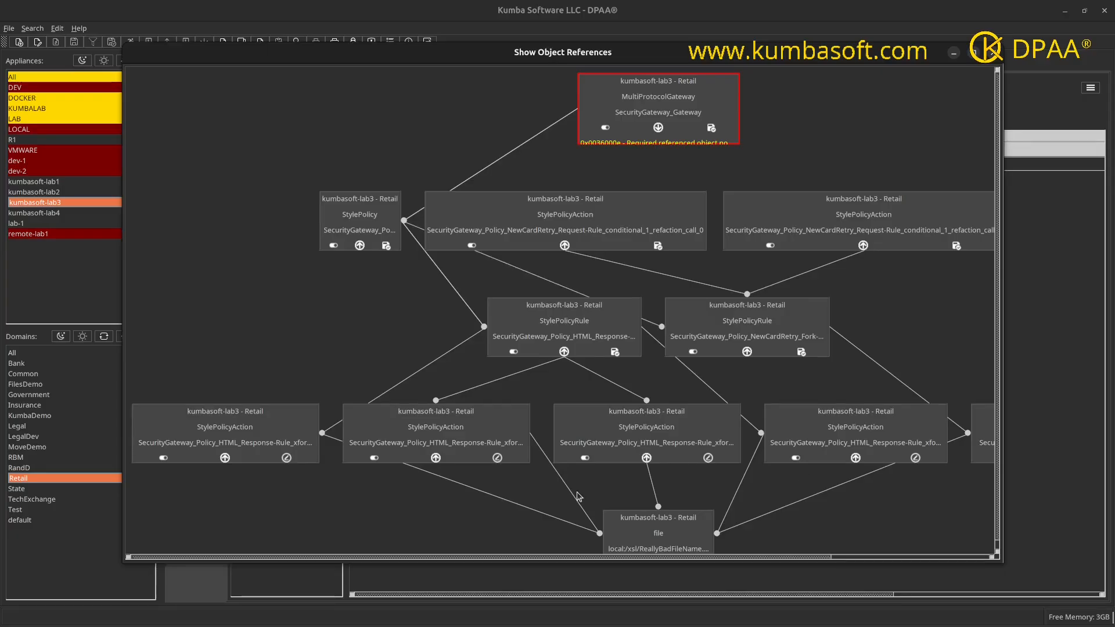
{"action": "left_click_drag", "start_coordinate": [489, 562], "coordinate": [412, 544]}
{"action": "left_click_drag", "start_coordinate": [573, 561], "coordinate": [654, 565]}
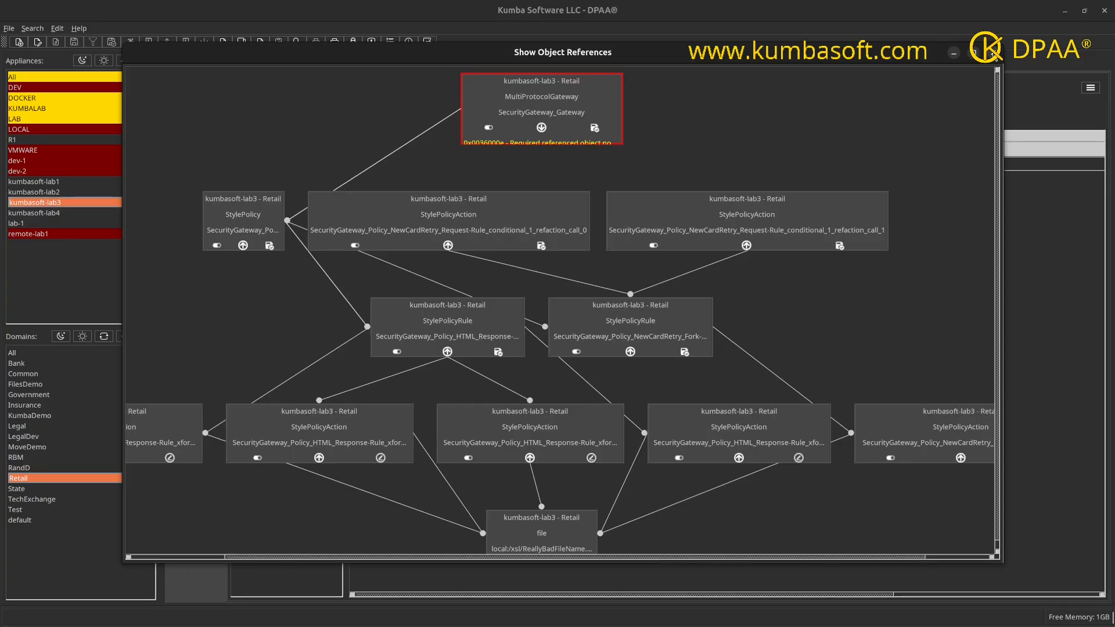
{"action": "left_click", "coordinate": [994, 54]}
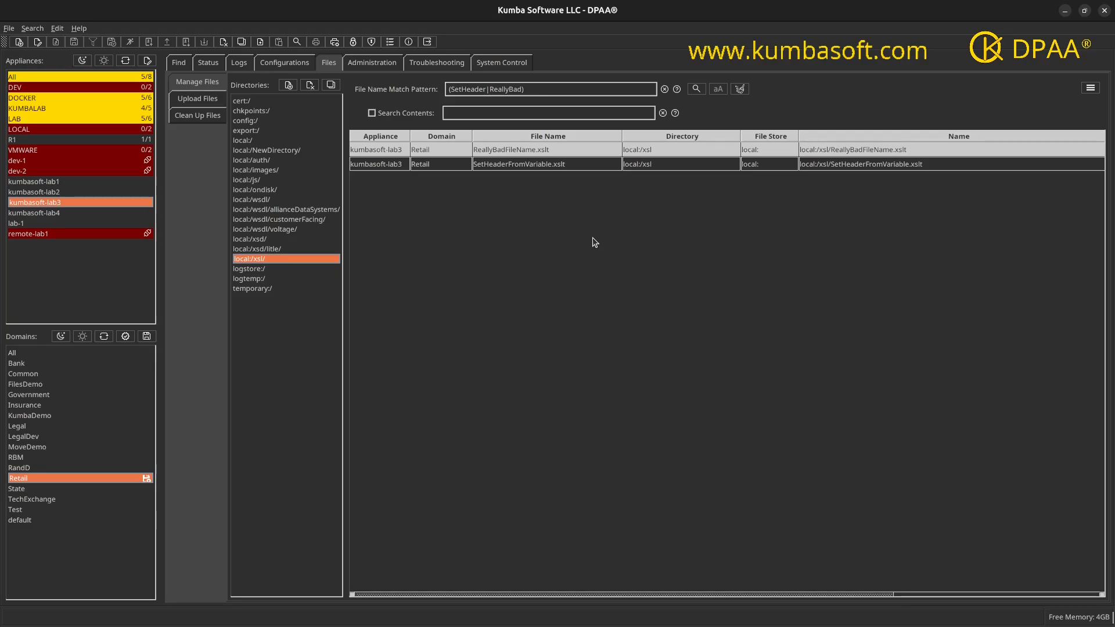
Start a refactor rename of ReallyBadFileName.xslt and enter SetHeader.xslt as its new name.
{"action": "right_click", "coordinate": [530, 153]}
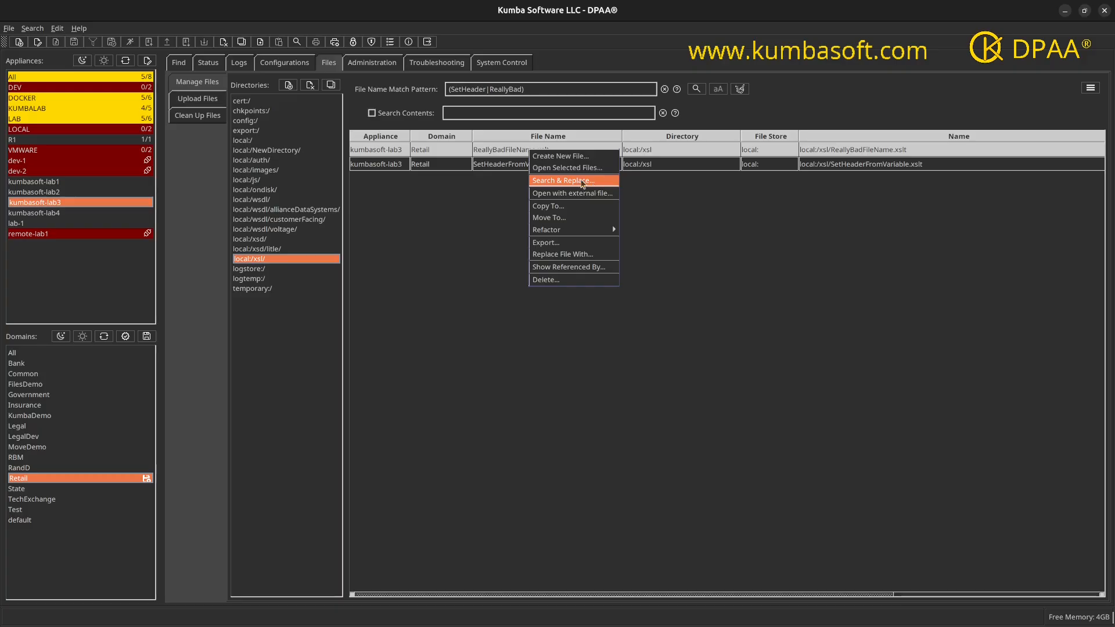
{"action": "mouse_move", "coordinate": [555, 232]}
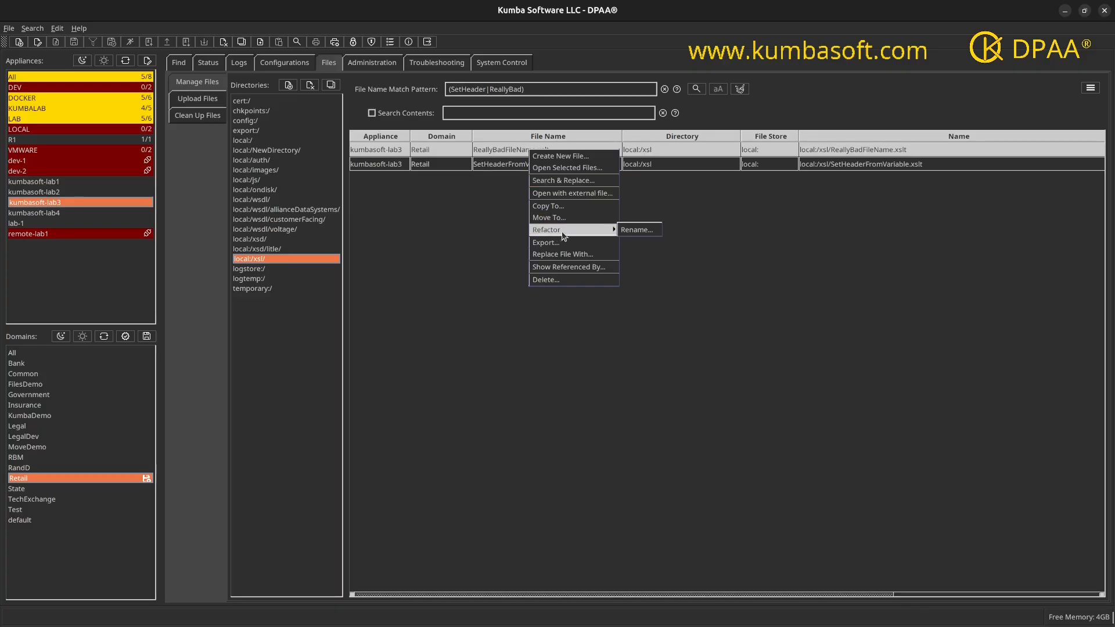
{"action": "left_click", "coordinate": [637, 230]}
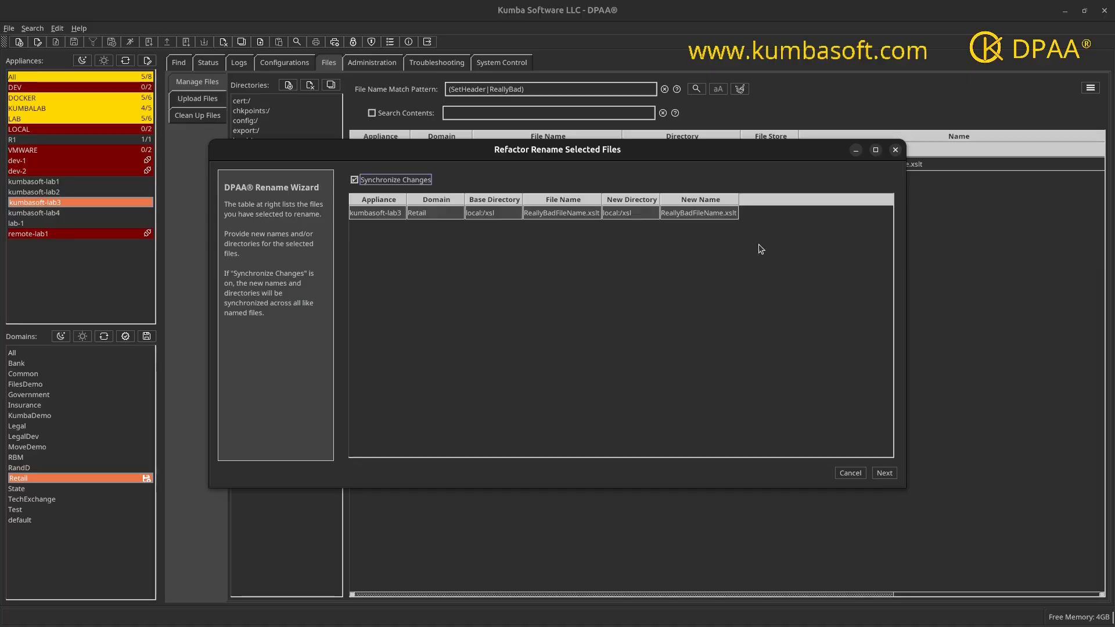
{"action": "left_click_drag", "start_coordinate": [738, 206], "coordinate": [786, 205]}
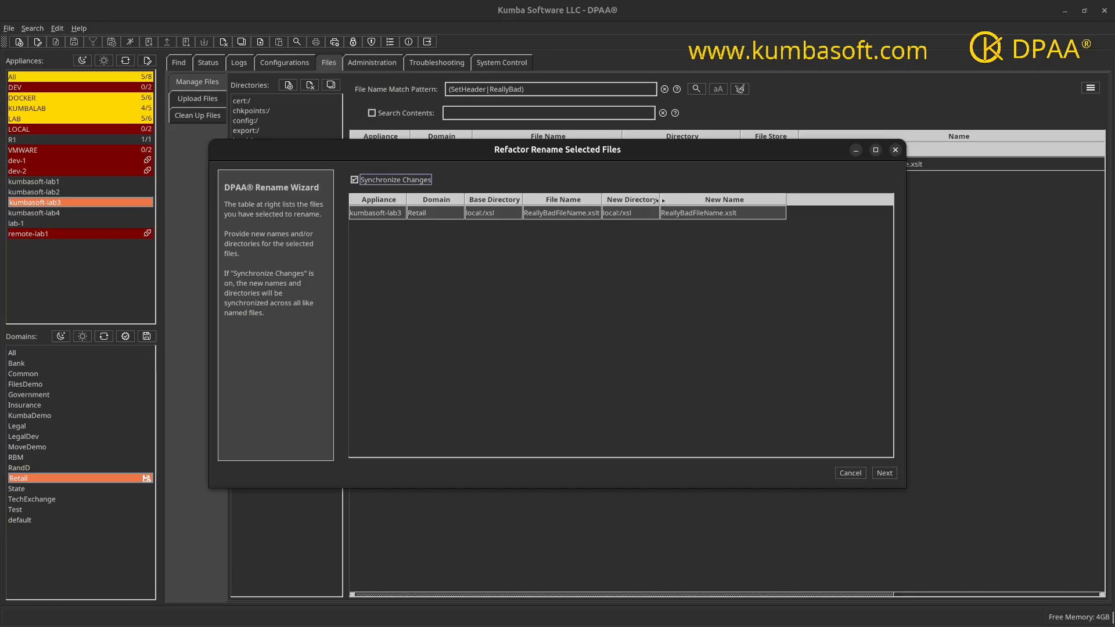
{"action": "left_click_drag", "start_coordinate": [658, 200], "coordinate": [688, 201]}
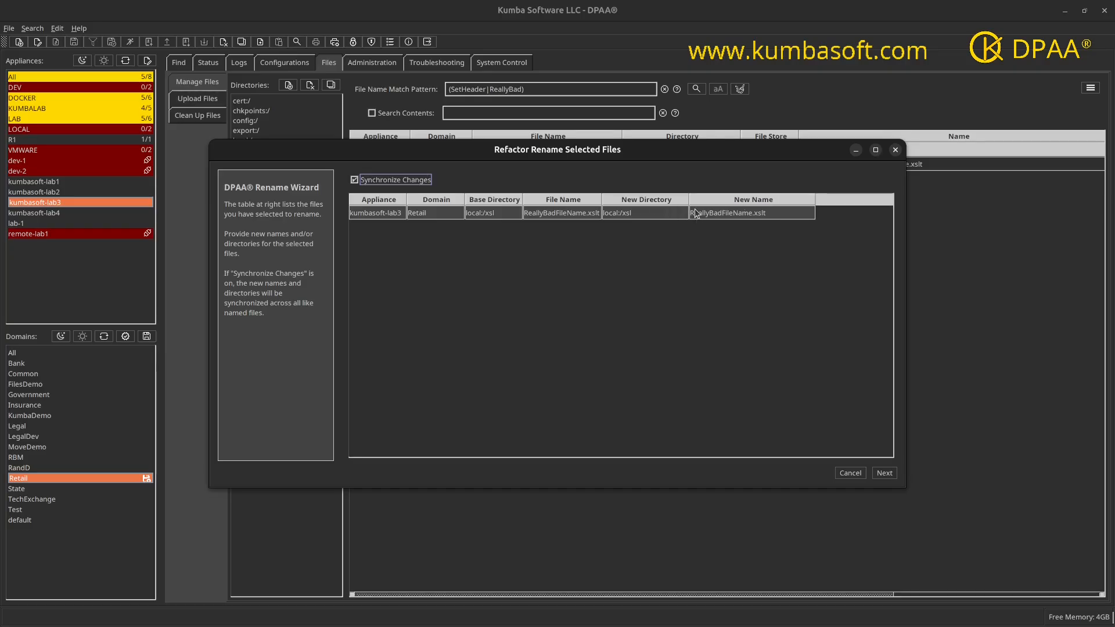
{"action": "double_click", "coordinate": [694, 212]}
{"action": "left_click_drag", "start_coordinate": [691, 212], "coordinate": [752, 212]}
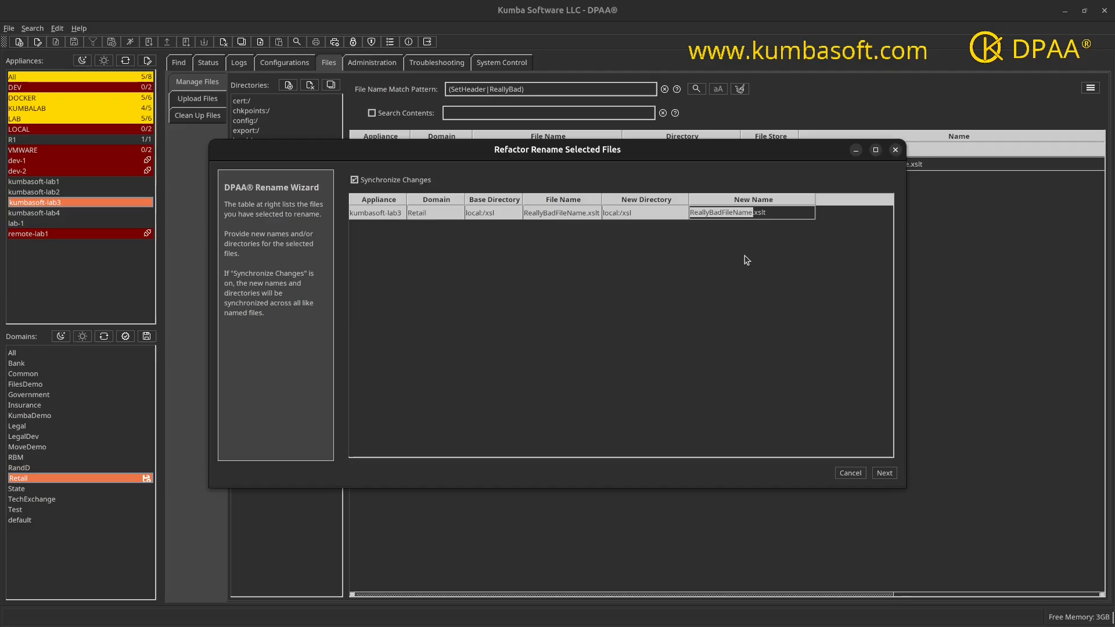
{"action": "type", "text": "SetHeader"}
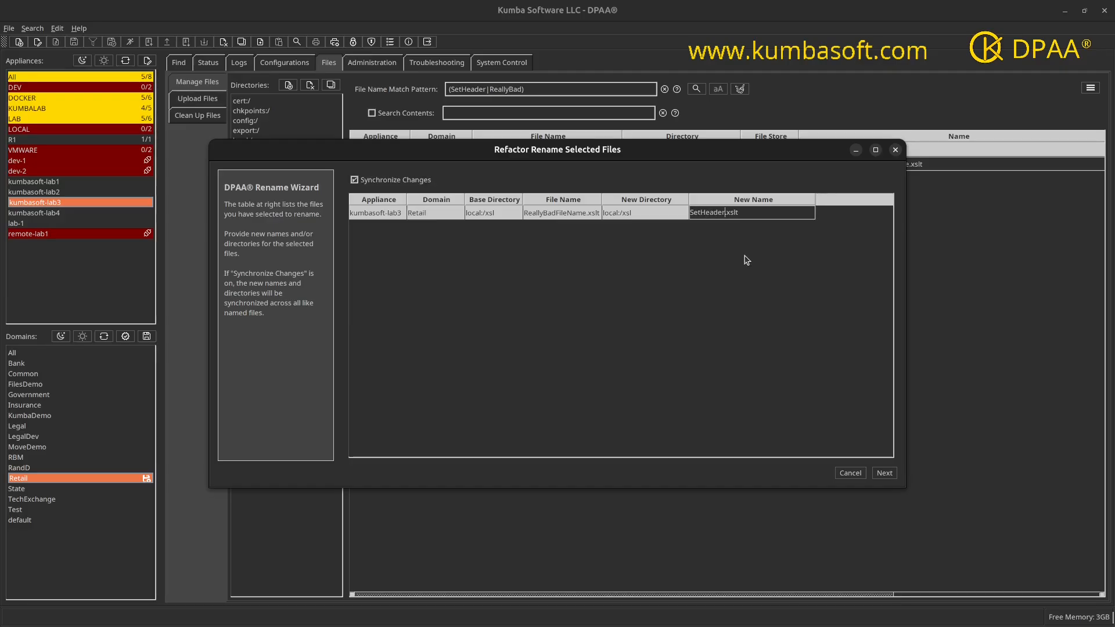
Check the available new directories for the file being renamed, keeping local:/xsl, and widen the file name column.
{"action": "left_click", "coordinate": [658, 214]}
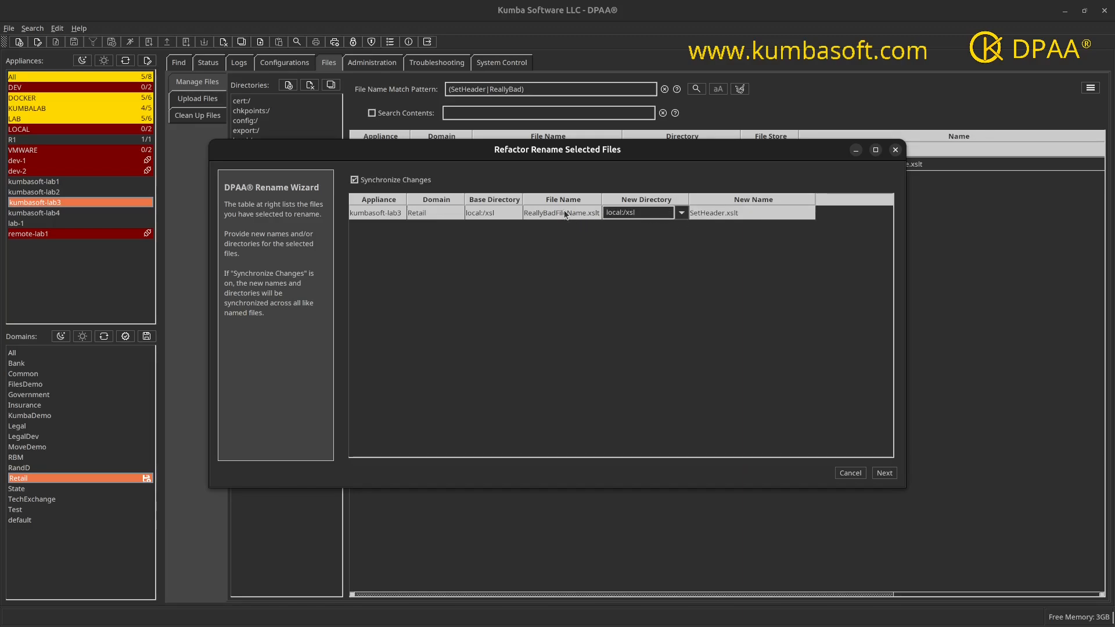
{"action": "left_click", "coordinate": [682, 214]}
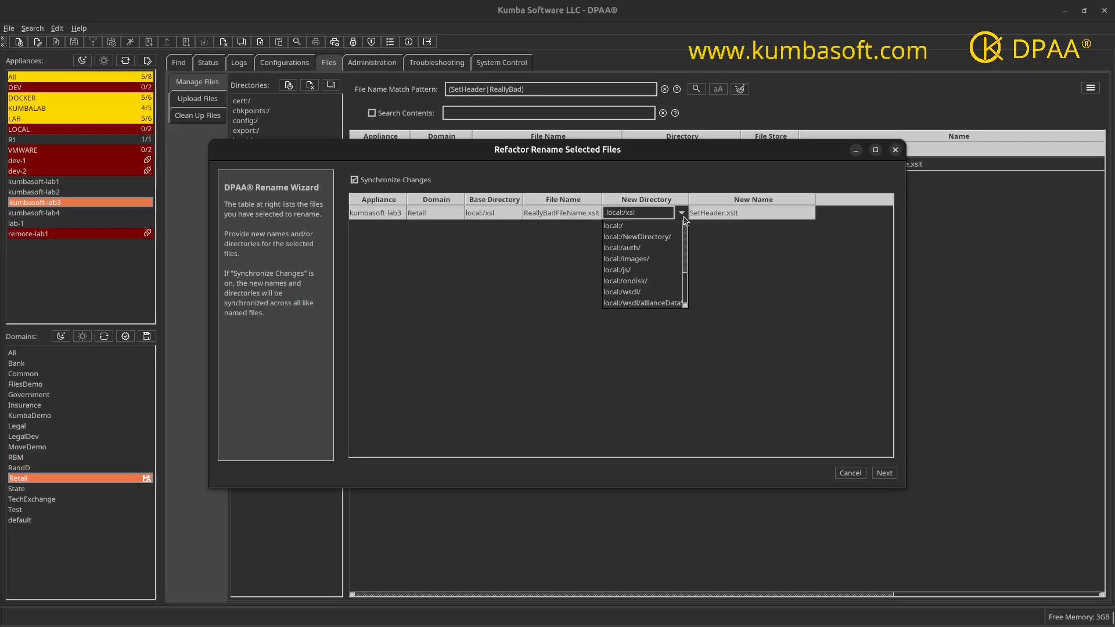
{"action": "left_click", "coordinate": [724, 267]}
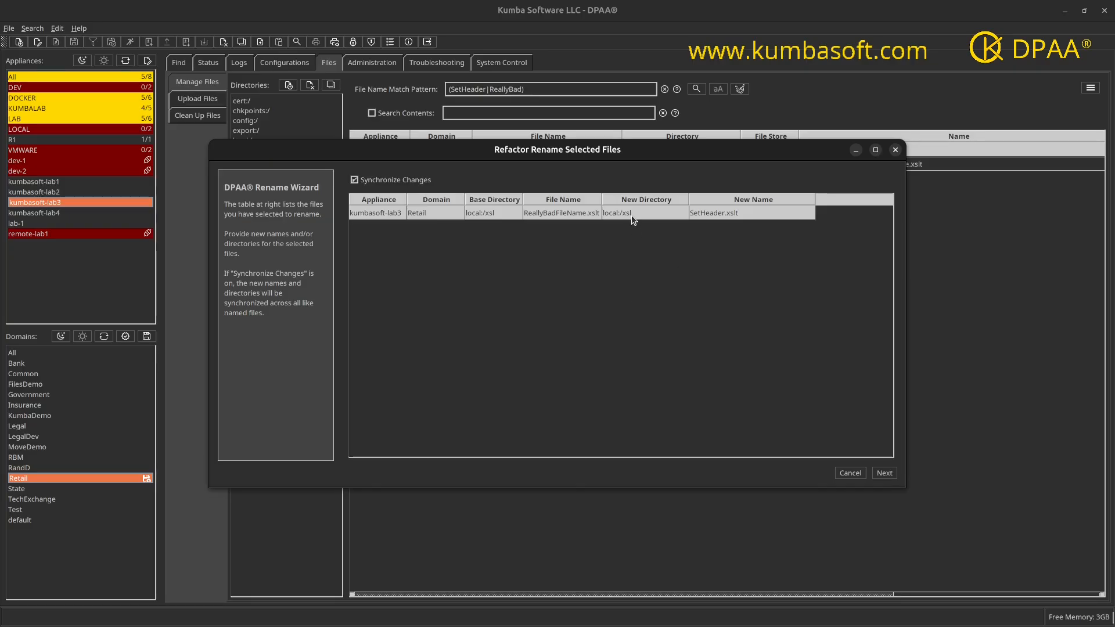
{"action": "left_click_drag", "start_coordinate": [602, 199], "coordinate": [627, 199]}
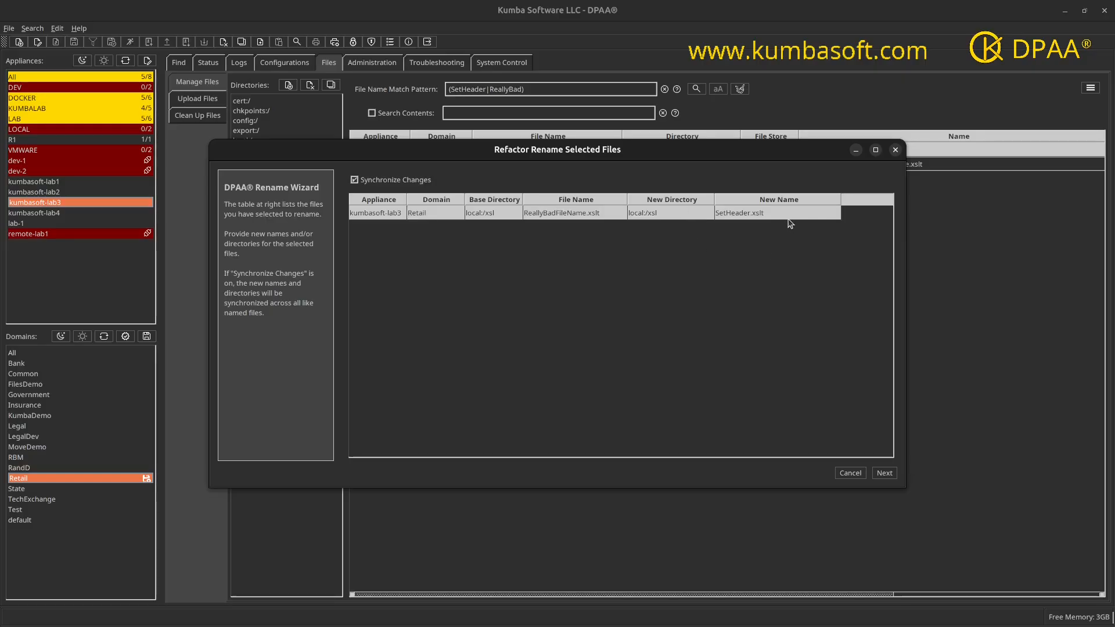
Continue to the wizard's final page, turn off Keep Original, and run the refactor rename.
{"action": "left_click", "coordinate": [884, 473]}
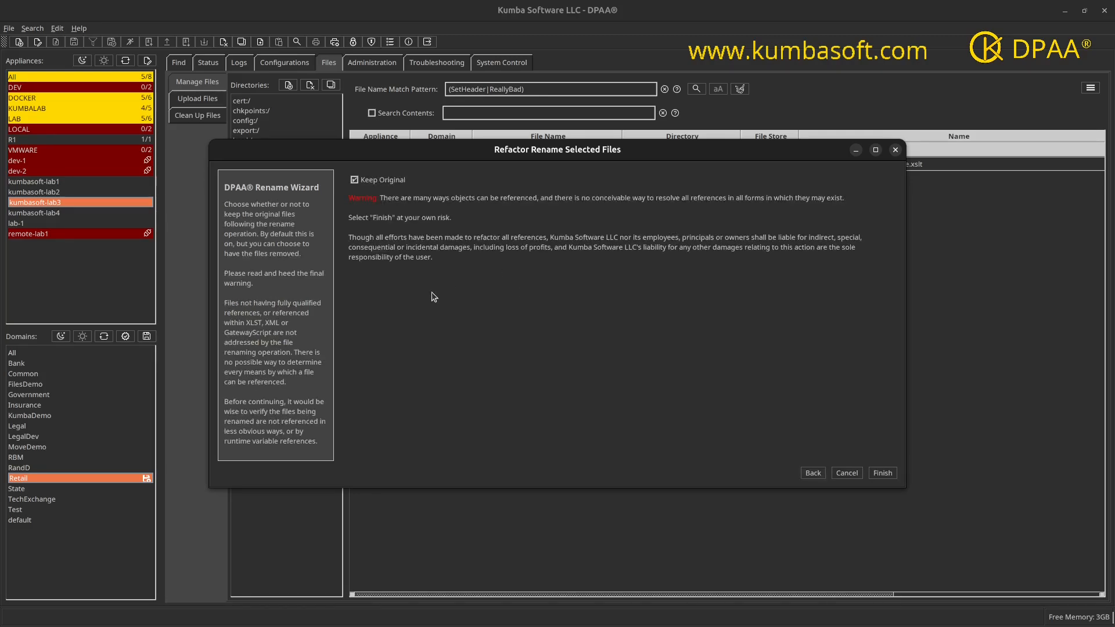
{"action": "left_click_drag", "start_coordinate": [443, 148], "coordinate": [489, 173]}
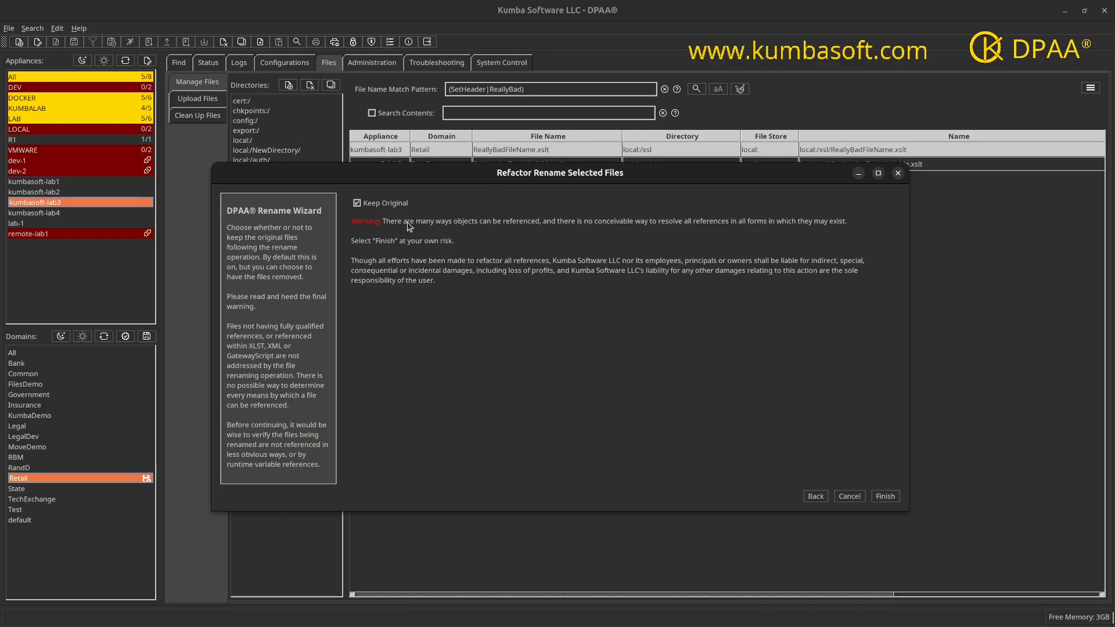
{"action": "left_click", "coordinate": [358, 203]}
{"action": "left_click", "coordinate": [885, 496]}
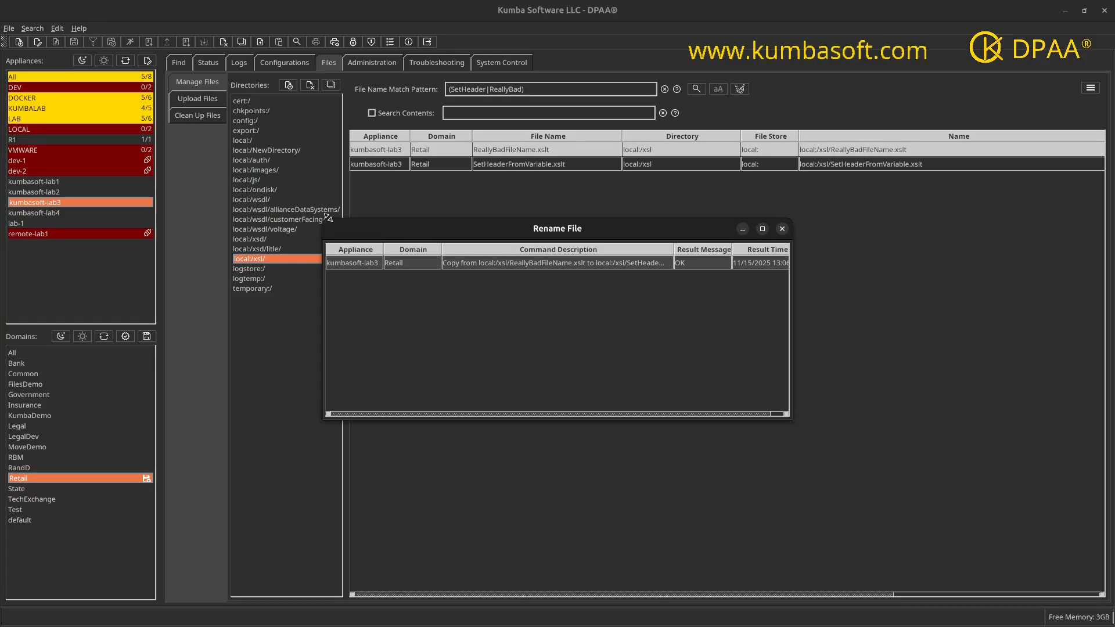
Enlarge the rename results and their command descriptions, examine the copy, refactoring and deletion entries, and close the results.
{"action": "left_click_drag", "start_coordinate": [327, 217], "coordinate": [309, 109]}
{"action": "left_click", "coordinate": [796, 429]}
{"action": "left_click_drag", "start_coordinate": [792, 424], "coordinate": [906, 497]}
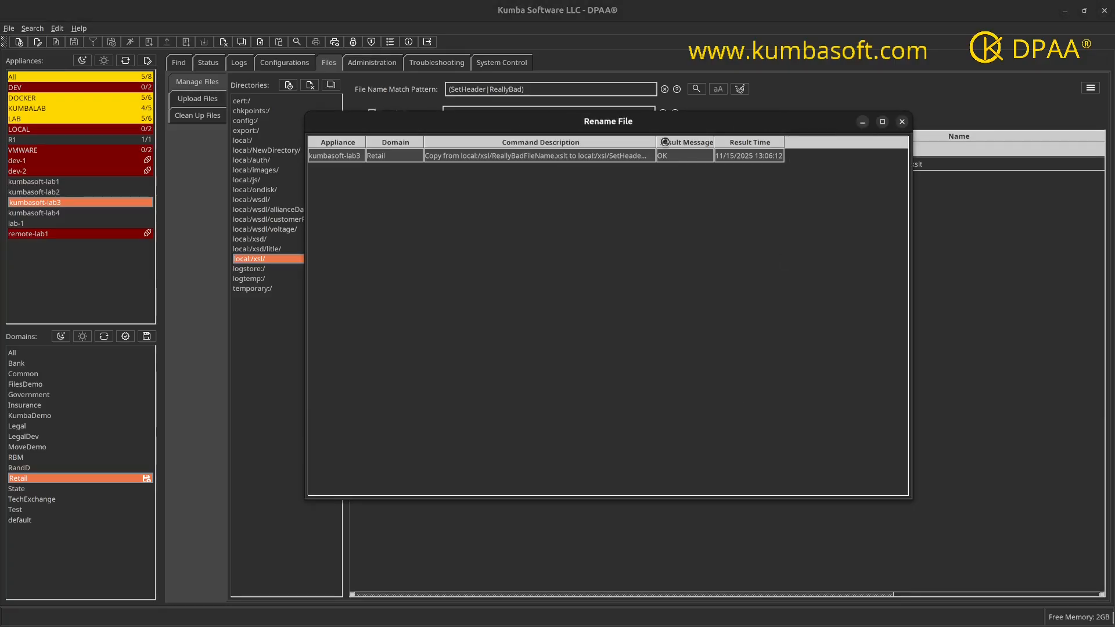
{"action": "left_click_drag", "start_coordinate": [655, 143], "coordinate": [708, 143]}
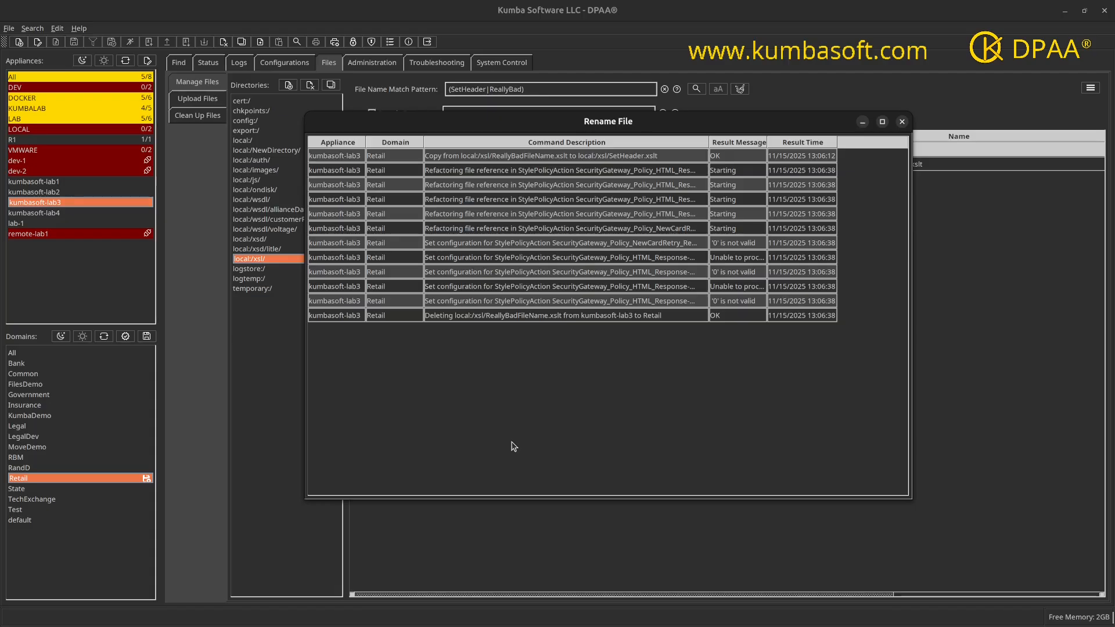
{"action": "left_click", "coordinate": [344, 319]}
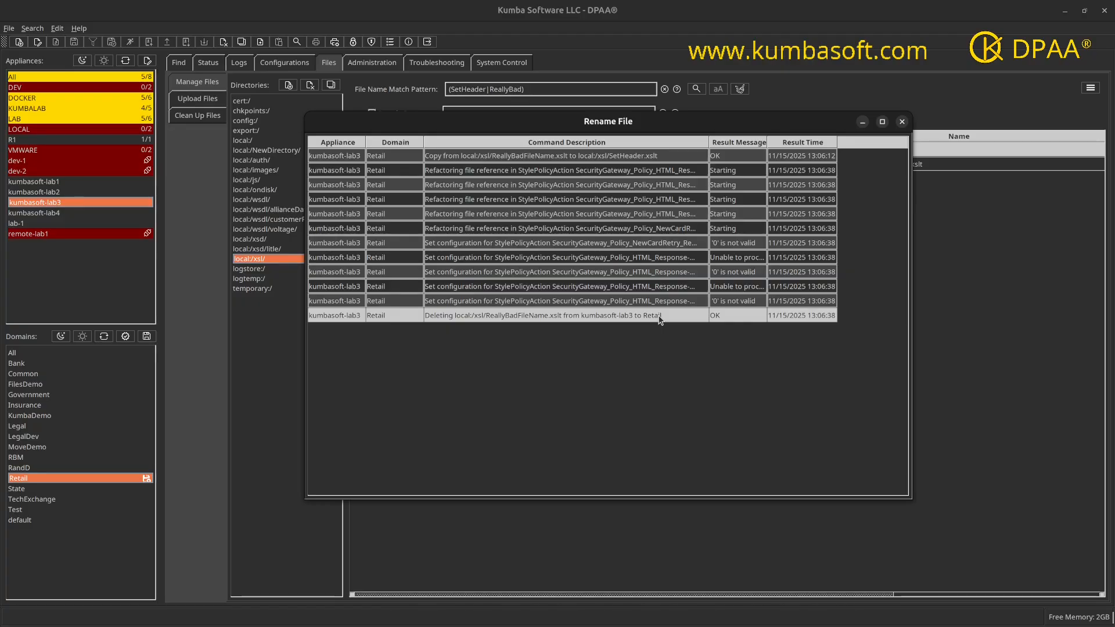
{"action": "left_click", "coordinate": [902, 122]}
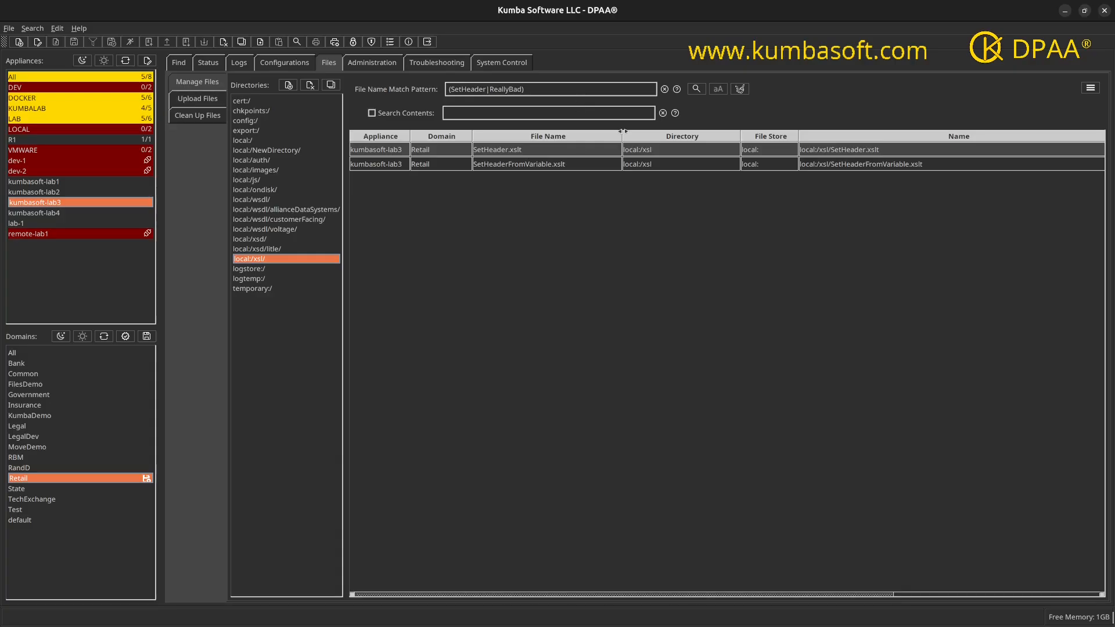
Refresh the filtered file list, examine the diagram of objects that reference SetHeader.xslt, and close it.
{"action": "left_click", "coordinate": [696, 94]}
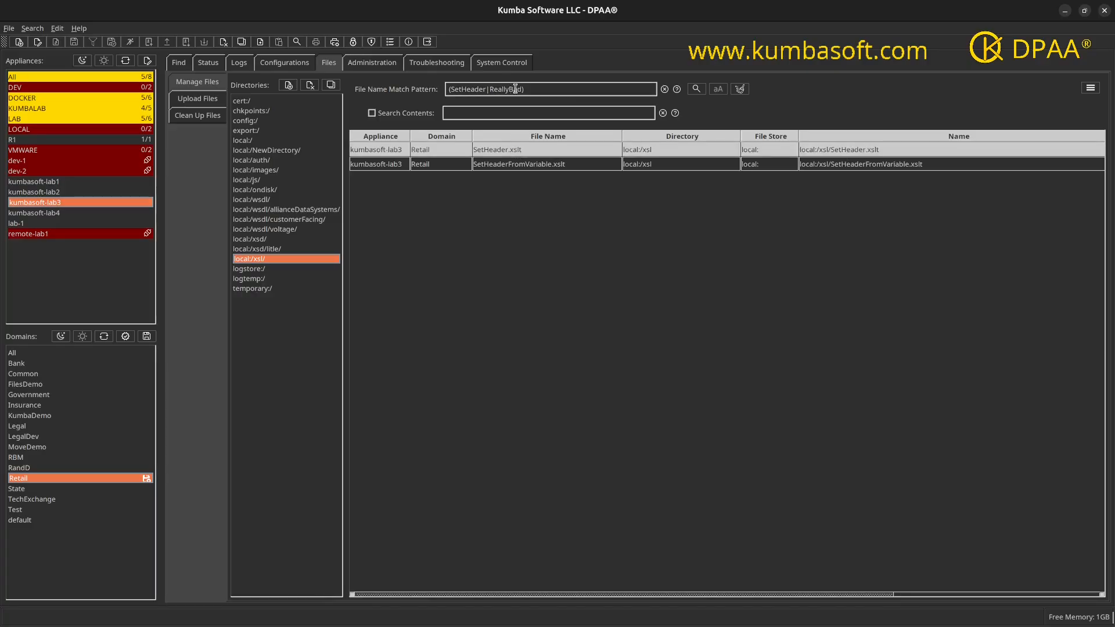
{"action": "right_click", "coordinate": [503, 150]}
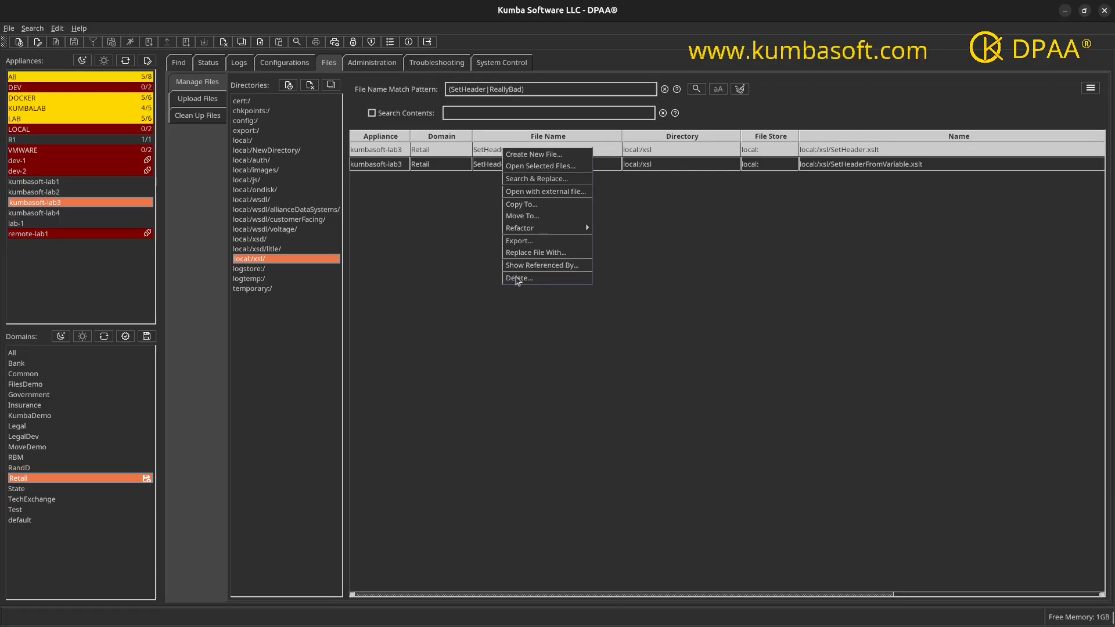
{"action": "left_click", "coordinate": [522, 264]}
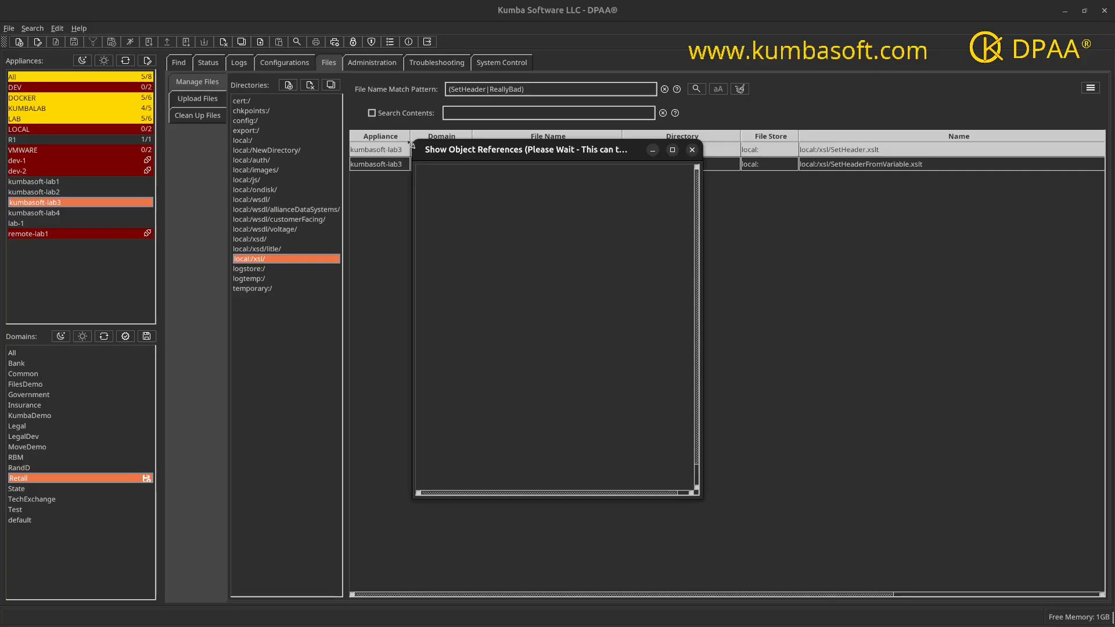
{"action": "left_click_drag", "start_coordinate": [415, 148], "coordinate": [171, 91]}
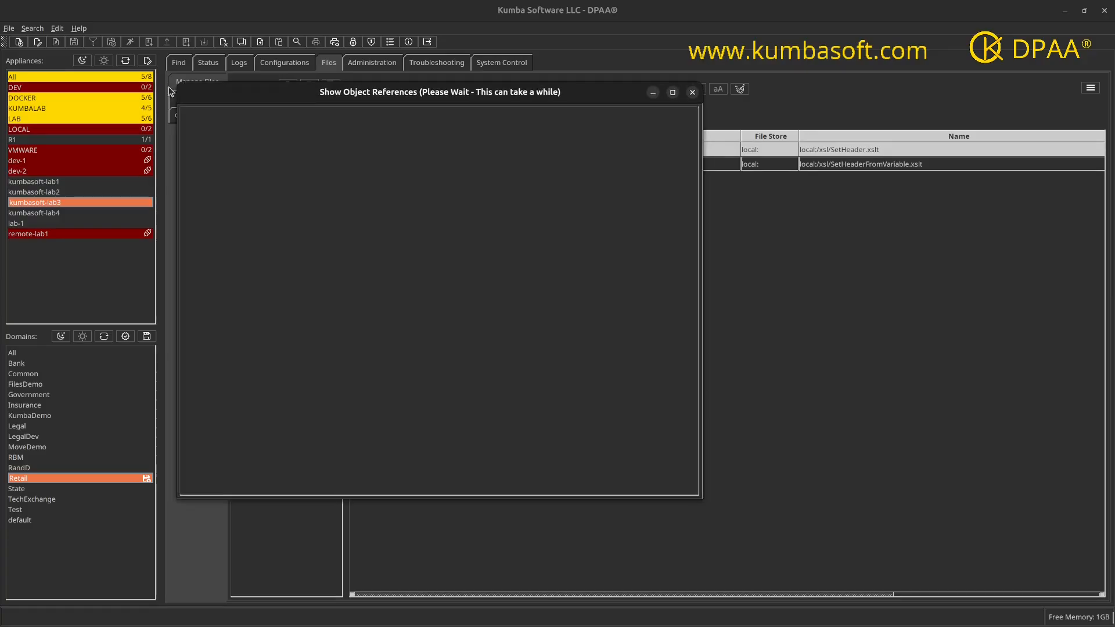
{"action": "left_click_drag", "start_coordinate": [707, 507], "coordinate": [1020, 558]}
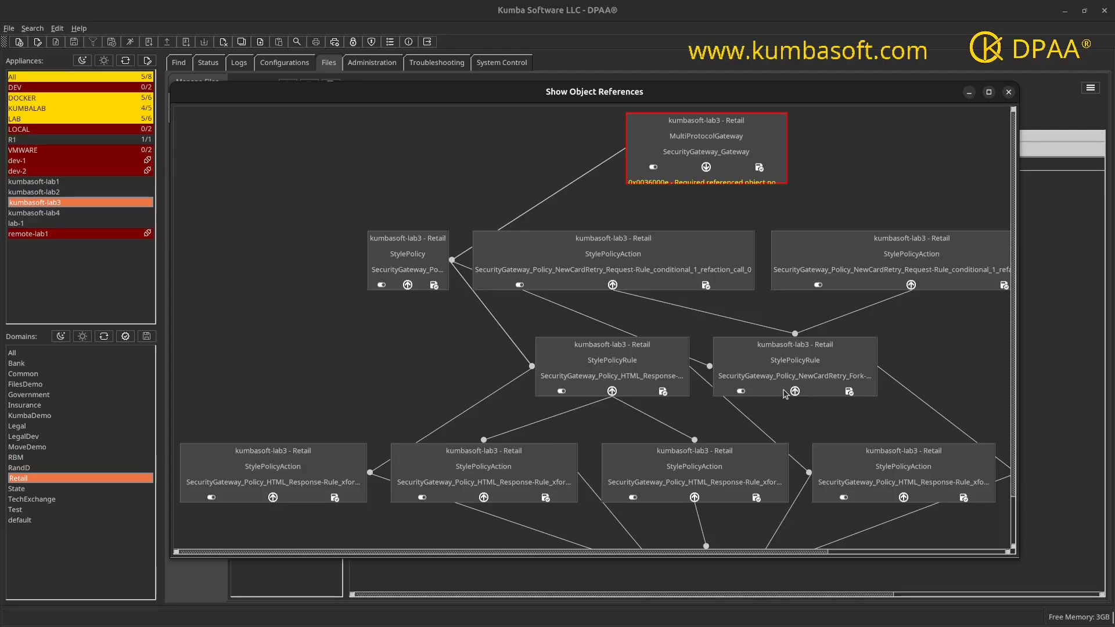
{"action": "scroll", "coordinate": [1013, 351], "scroll_direction": "down", "scroll_amount": 2}
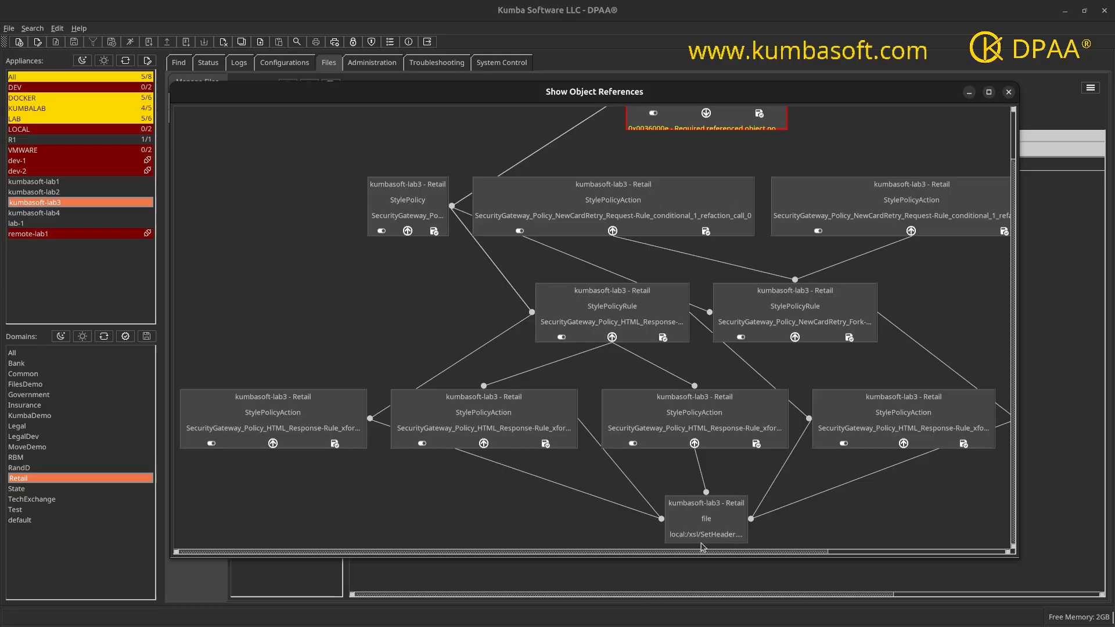
{"action": "left_click_drag", "start_coordinate": [686, 553], "coordinate": [805, 562]}
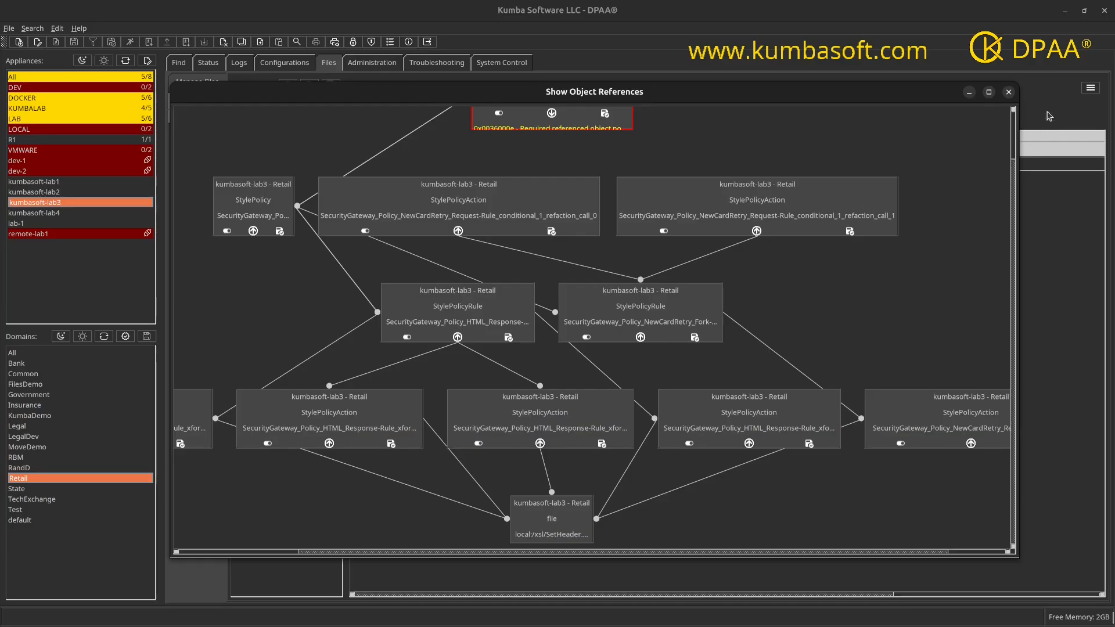
{"action": "left_click", "coordinate": [1008, 92]}
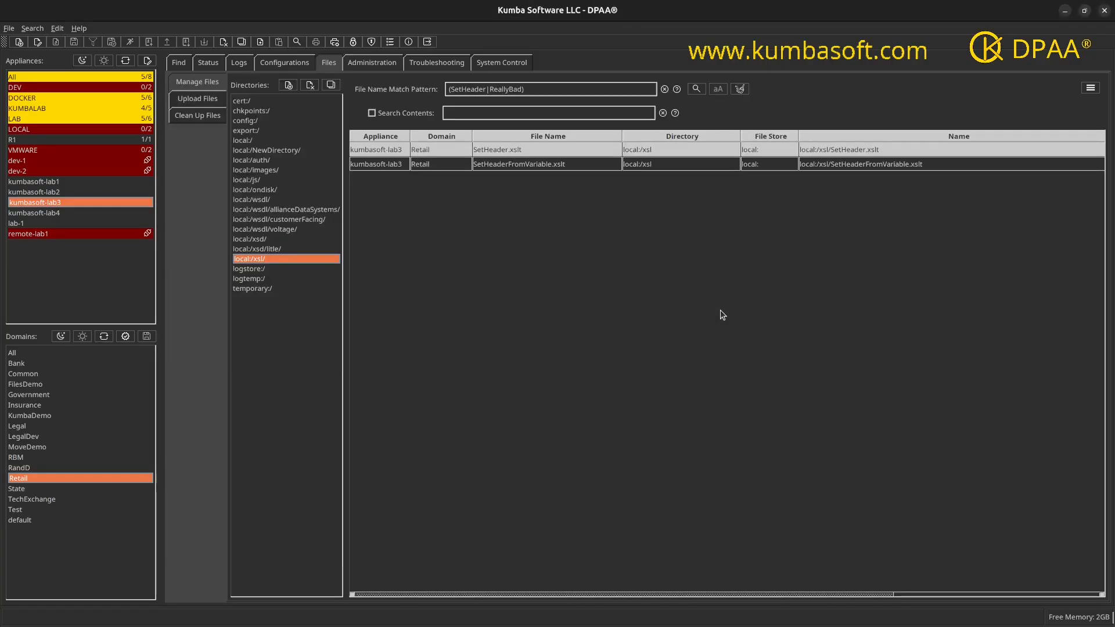